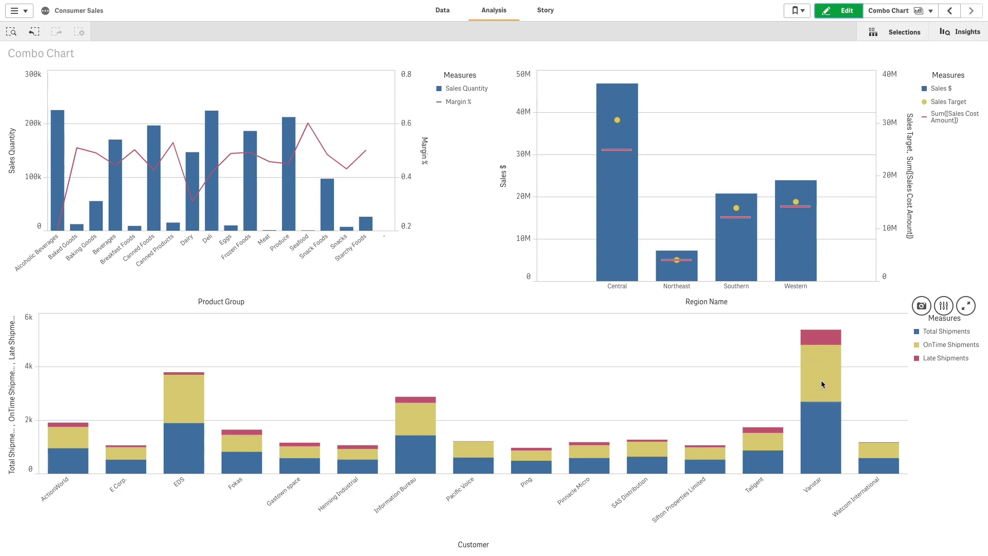
Show the Charts assets panel on the empty Combo Chart sheet in edit mode
mouse_move(815, 375)
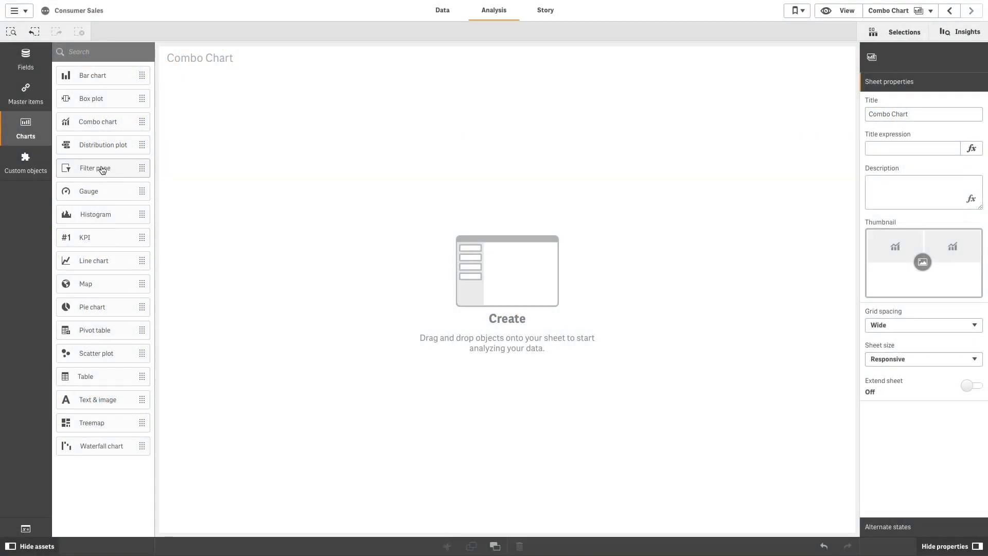
Place a combo chart with dimension Product Group, Sales Quantity bars and a Margin % line
drag(88, 121, 264, 141)
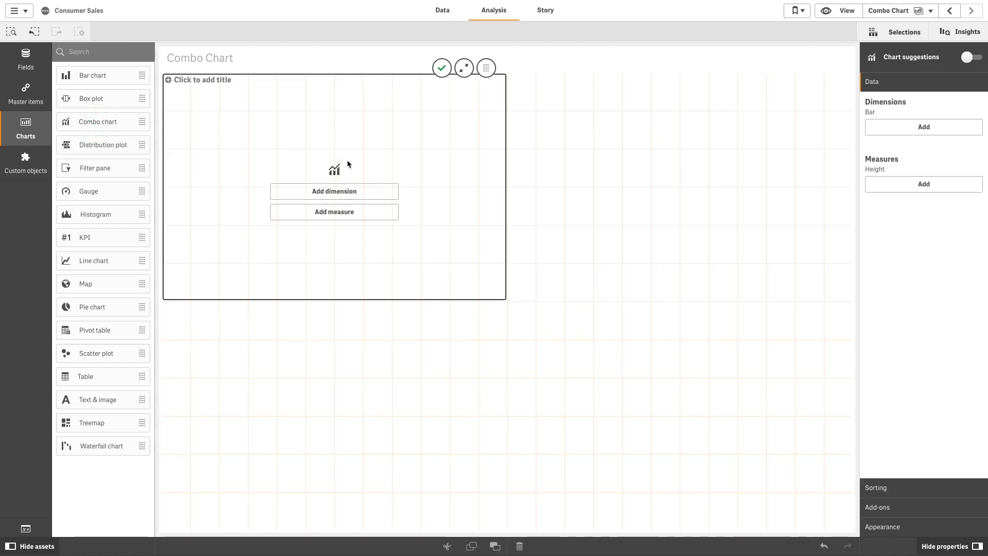
click(353, 190)
text(Product)
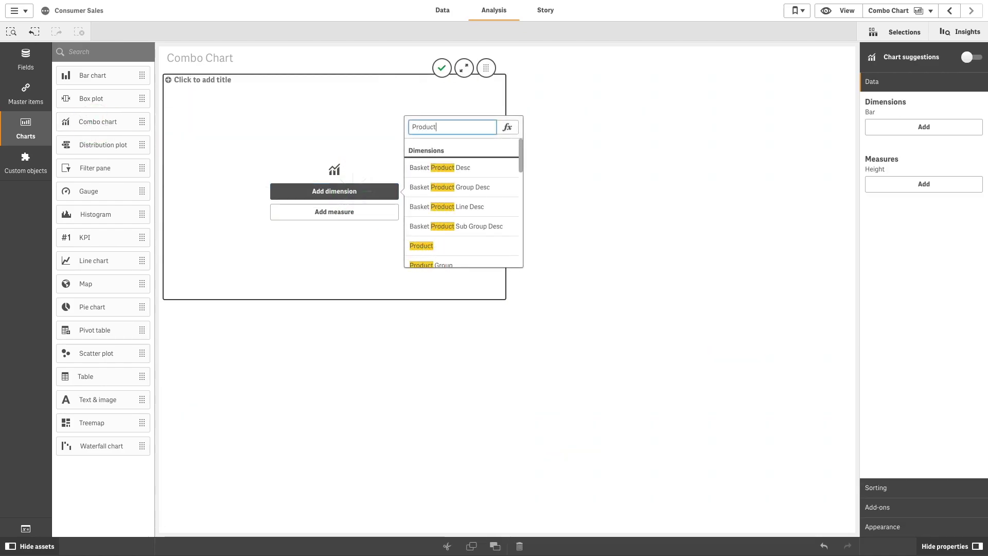
text( G)
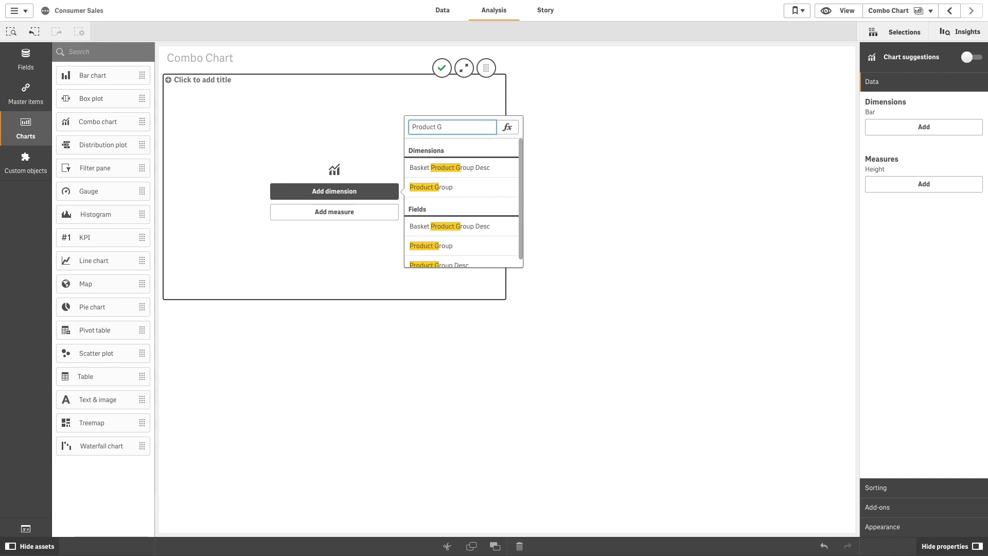
click(422, 188)
click(374, 215)
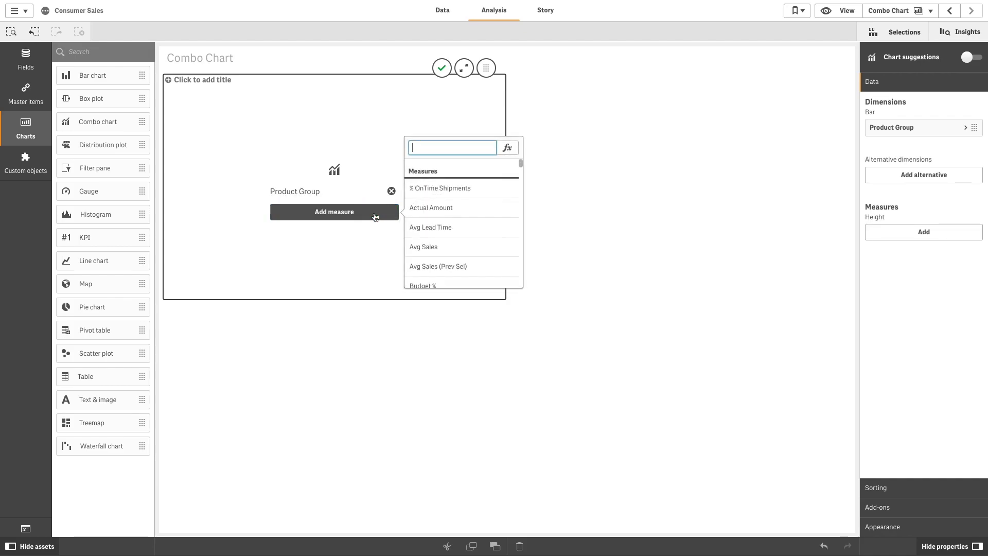
text(Sales Q)
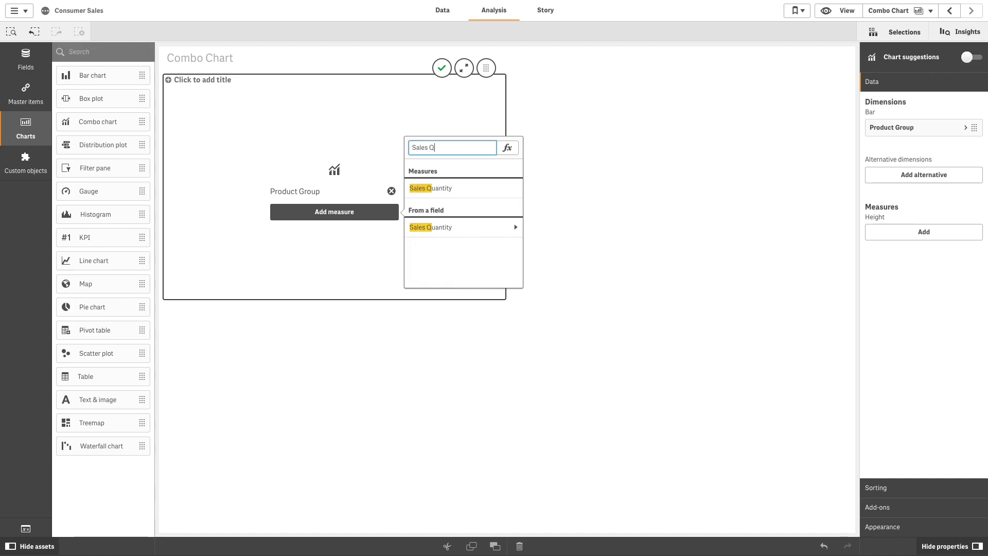
click(441, 186)
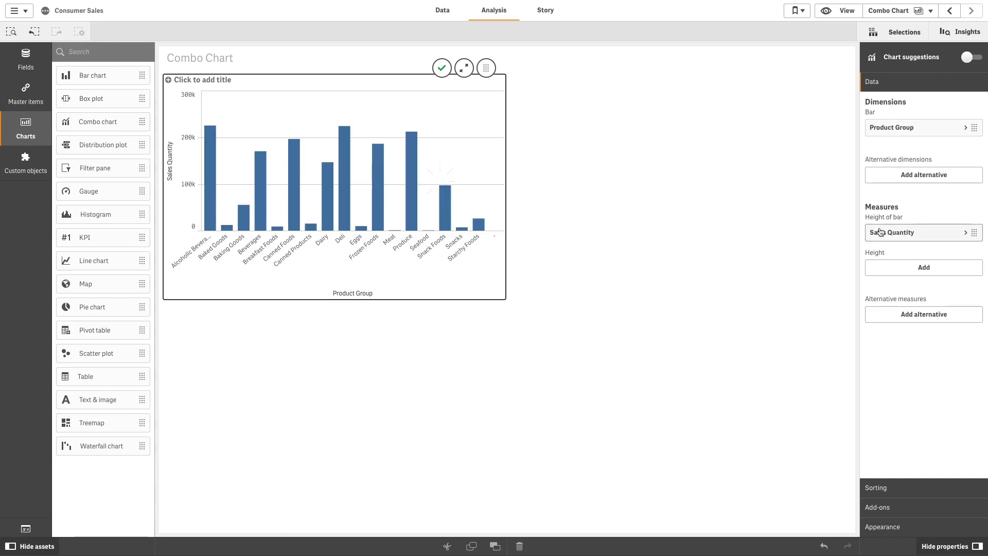
click(898, 267)
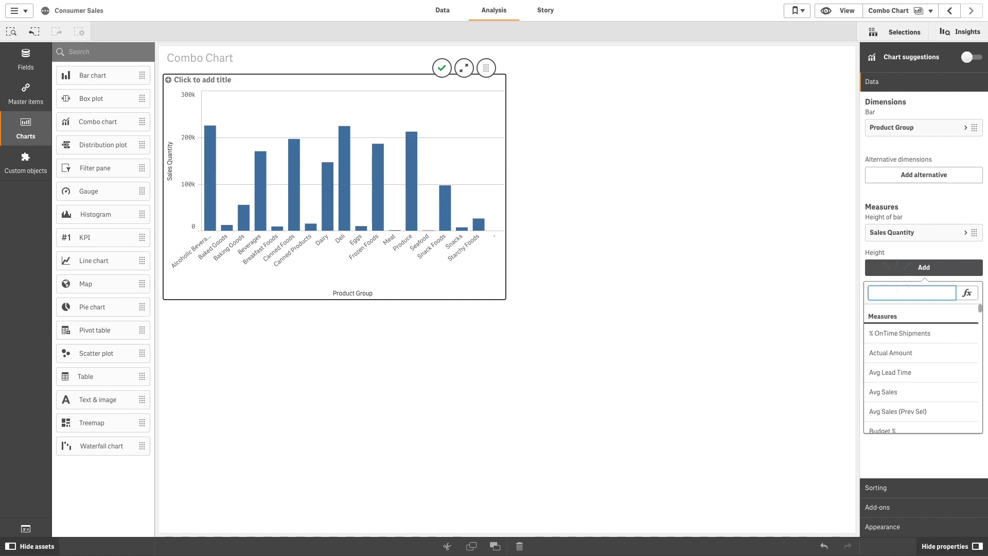
text(Ma)
click(908, 353)
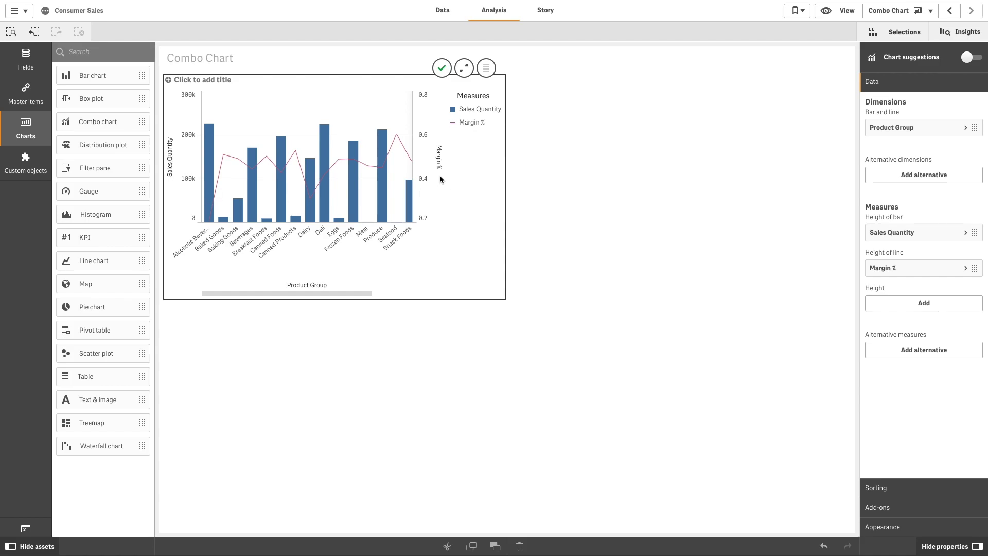
Place a second combo chart beside the first with Region Name dimension and Sales $ bars
drag(72, 121, 572, 179)
click(663, 193)
text(Reg)
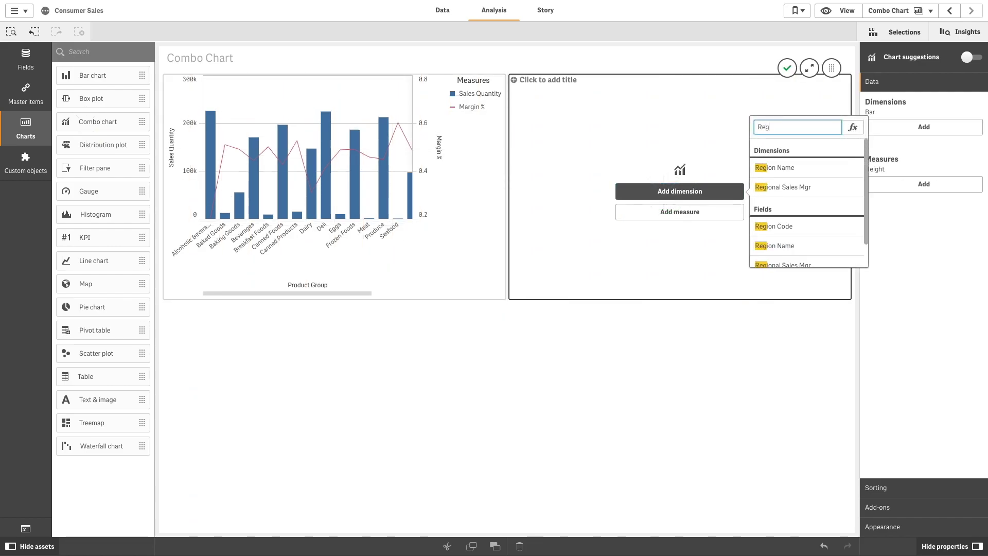
click(777, 172)
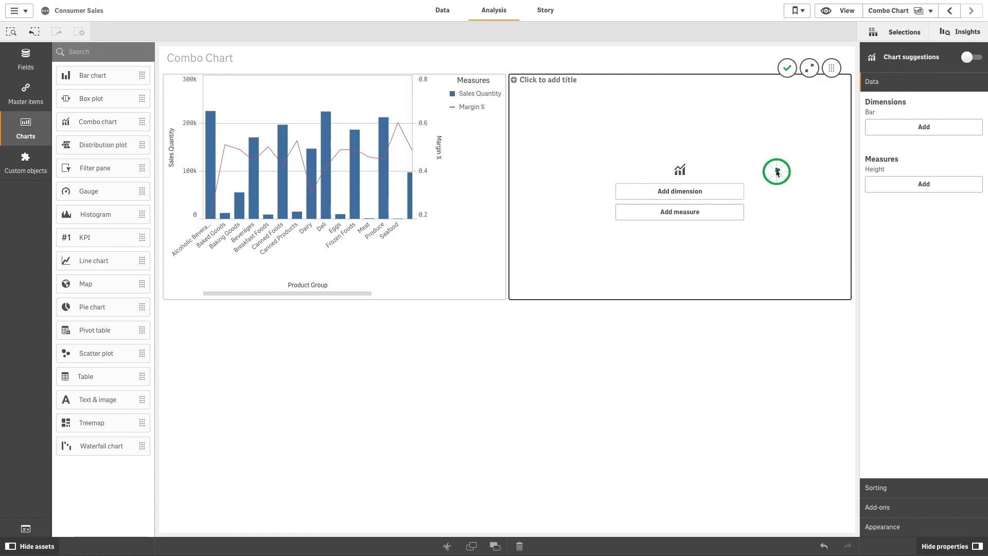
click(664, 215)
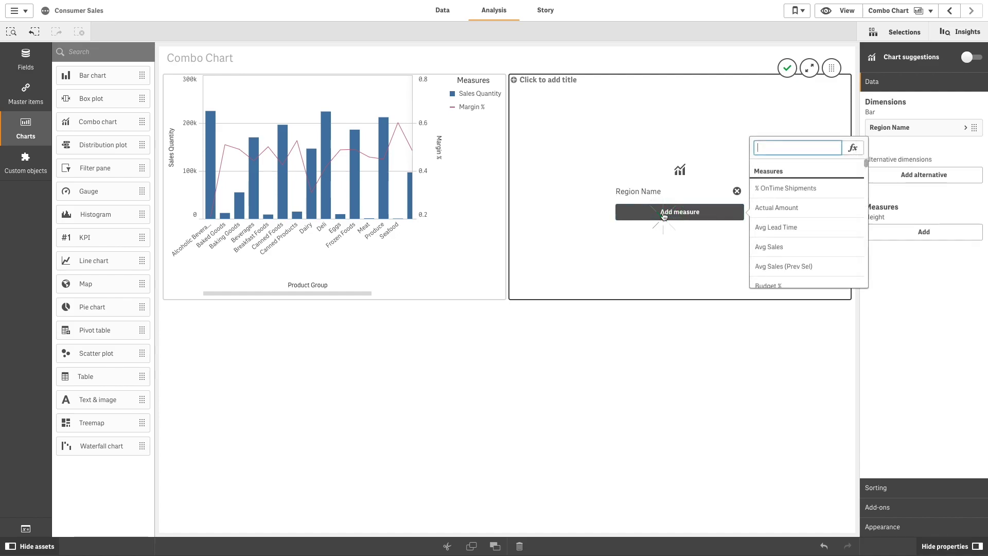
text(Sa)
click(765, 247)
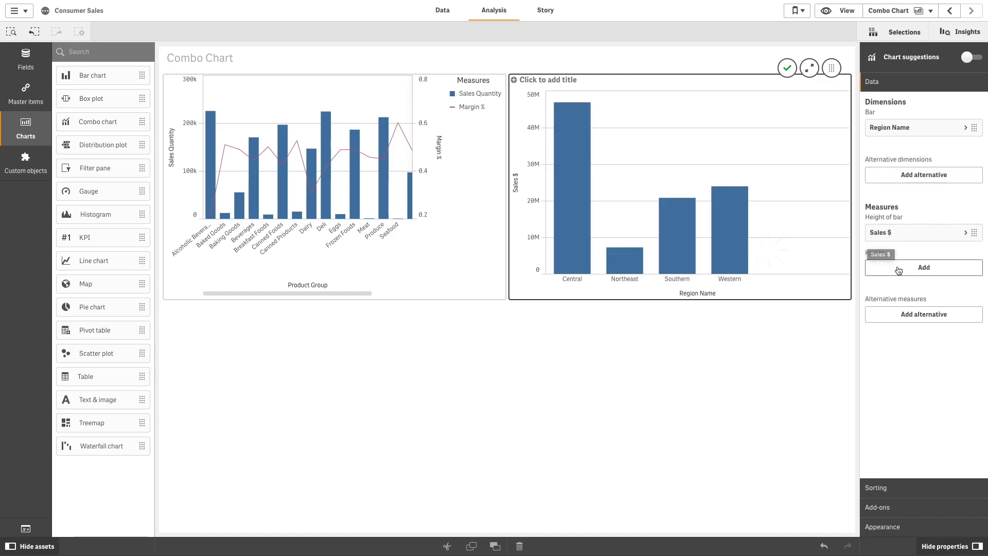
Add Sales Target and summed Sales Cost Amount as additional measures
click(924, 267)
text(Sales T)
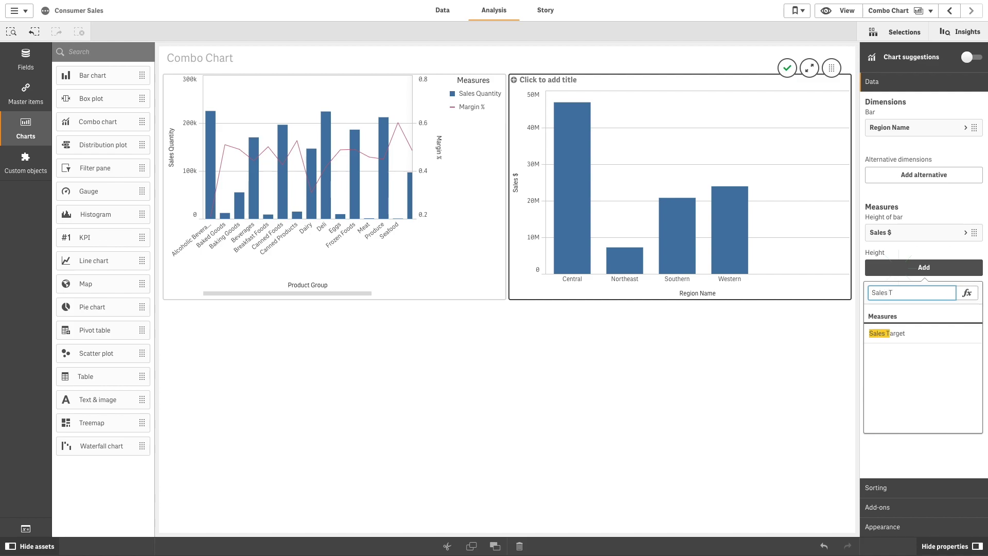
click(901, 334)
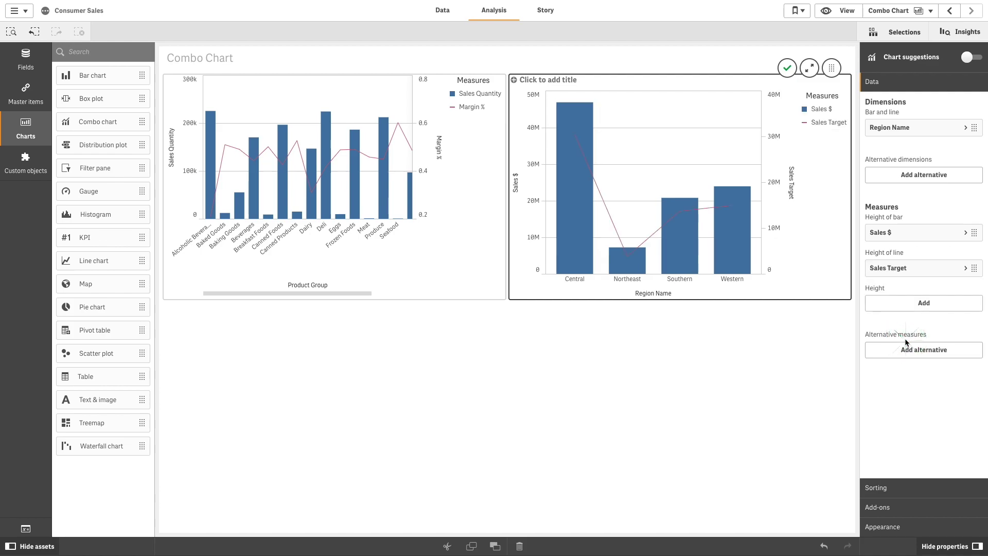
click(908, 307)
text(C)
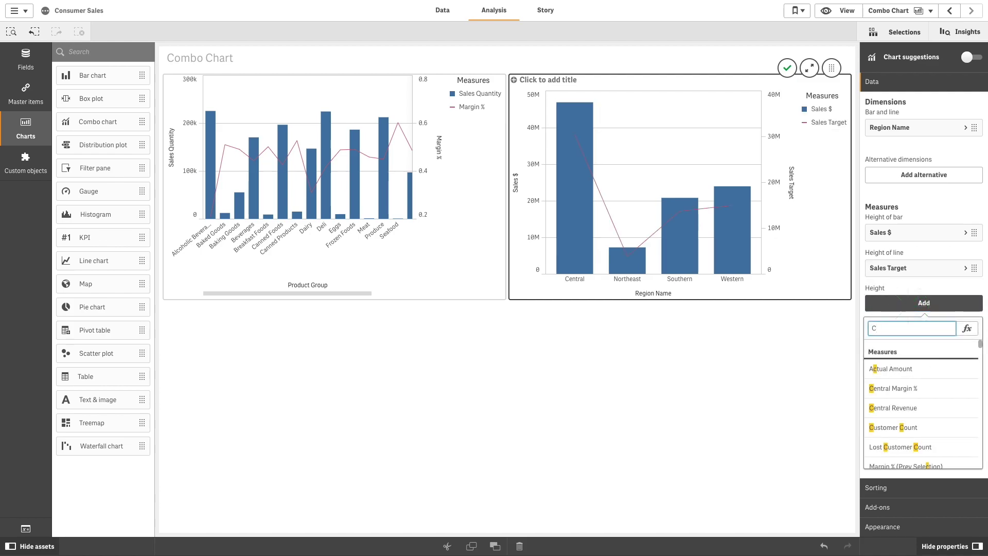
text(ost)
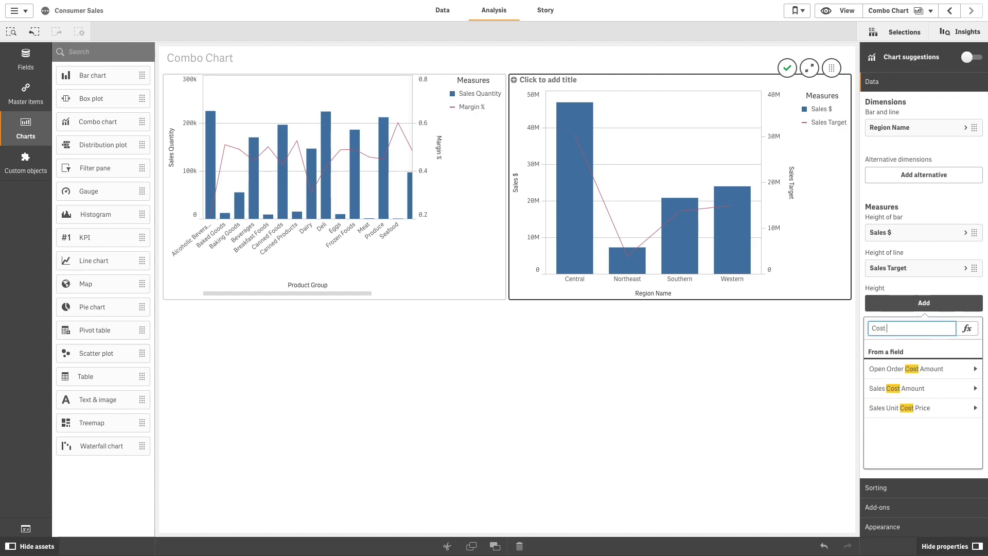
click(896, 388)
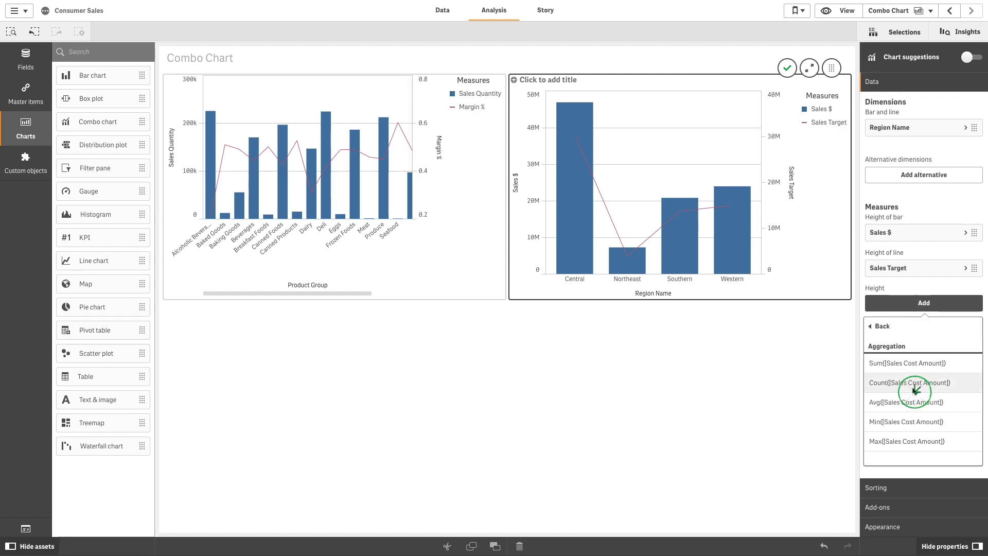
click(898, 364)
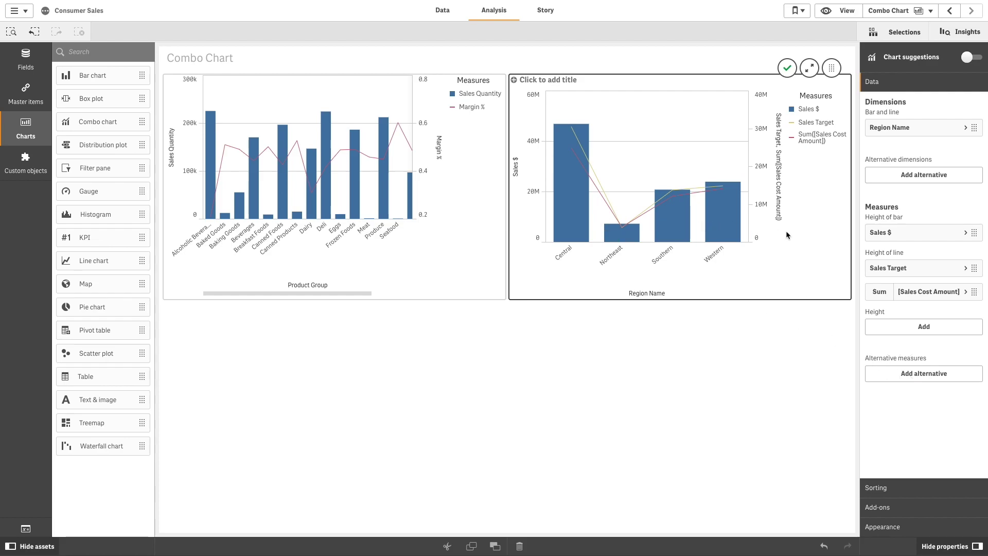
Show Sales Target and Sales Cost Amount as markers, with line-shaped cost markers
click(906, 267)
click(957, 366)
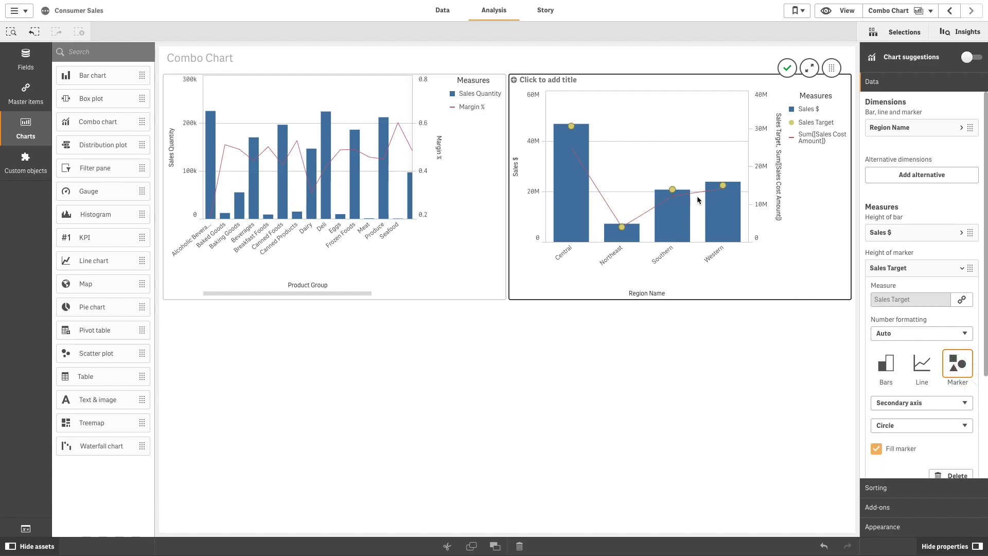
click(921, 267)
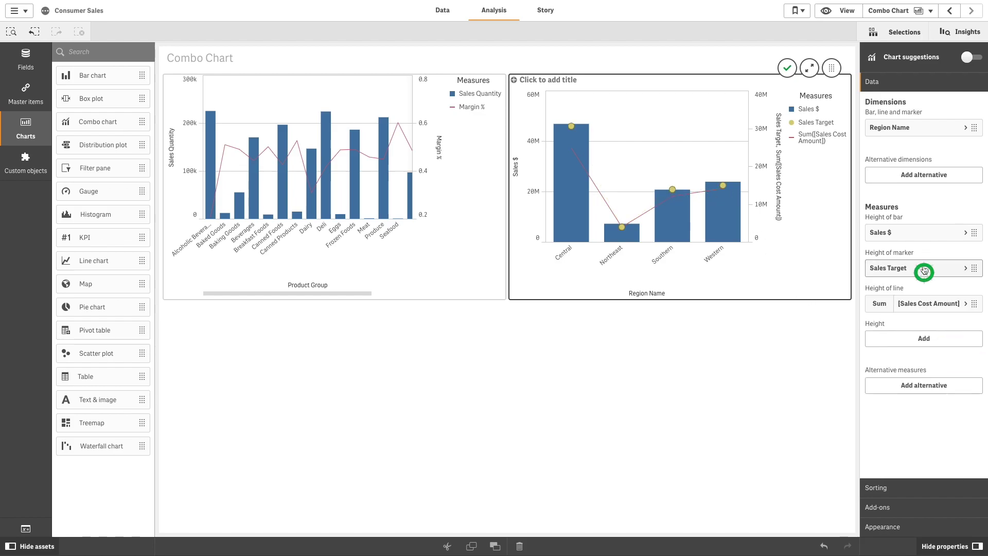
click(926, 301)
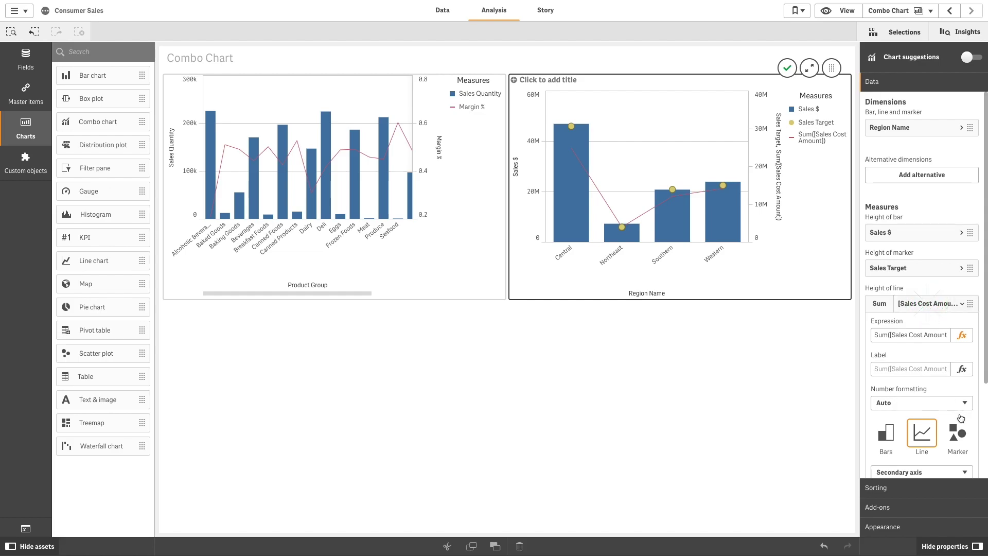
click(957, 433)
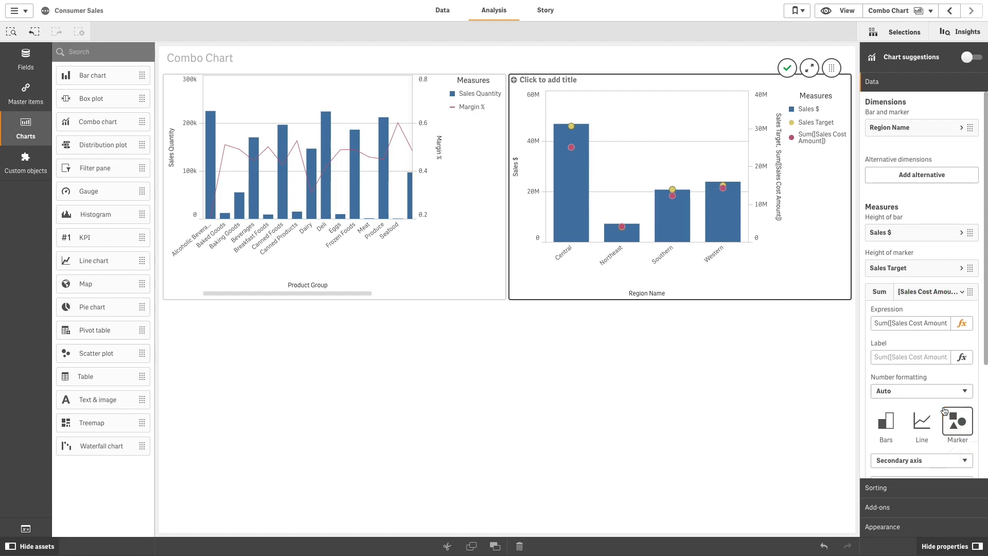
scroll(941, 403, down, 3)
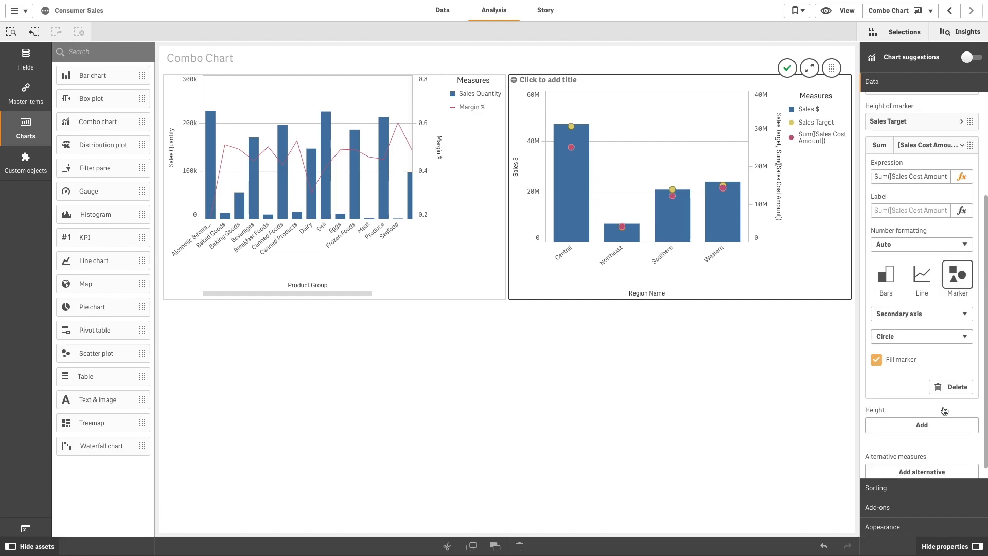
click(916, 337)
click(908, 373)
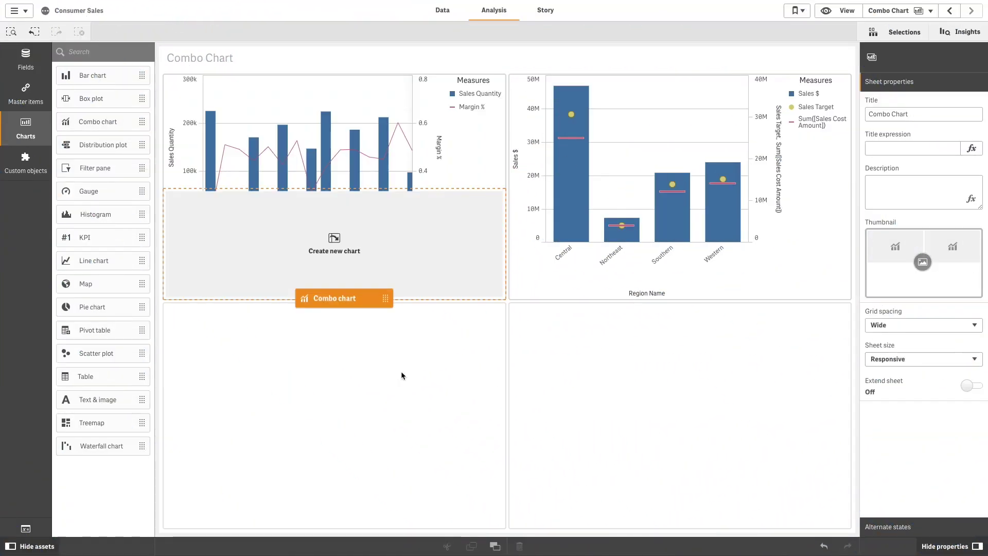
Place a third combo chart below the first with Customer dimension and Total Shipments bars
drag(401, 373, 436, 417)
click(370, 420)
text(Custome)
click(421, 397)
click(351, 440)
text(Tota)
click(421, 436)
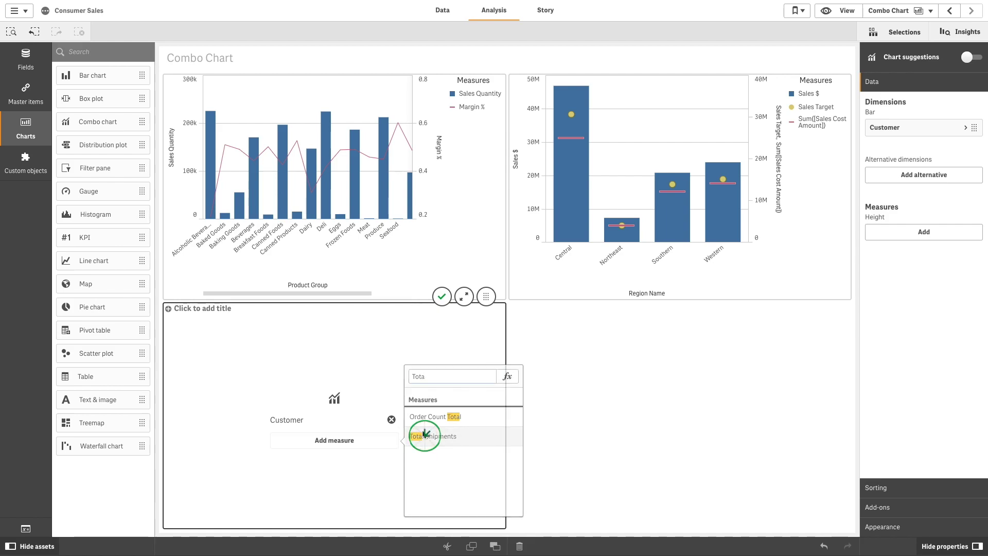
Exclude null customers and limit the Customer dimension to a fixed top 15
click(914, 131)
click(876, 183)
click(893, 218)
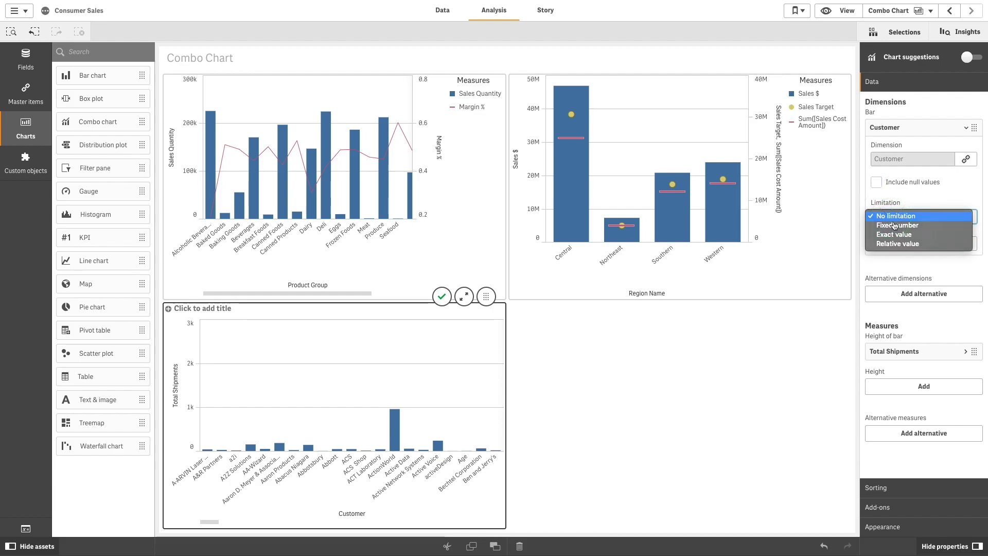
click(894, 226)
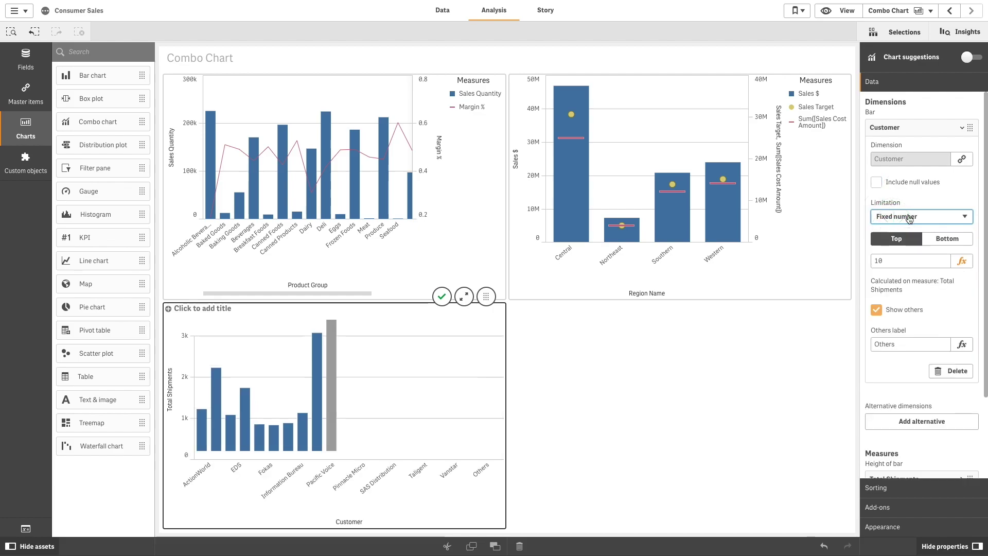
click(897, 261)
key(BackSpace)
text(5)
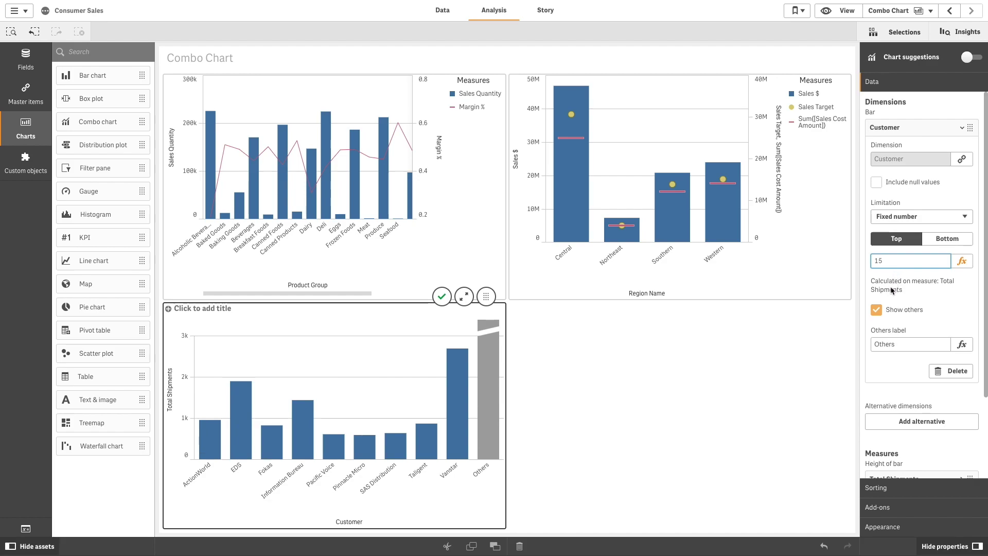
Hide the Others bar and add OnTime Shipments and Late Shipments measures
click(876, 310)
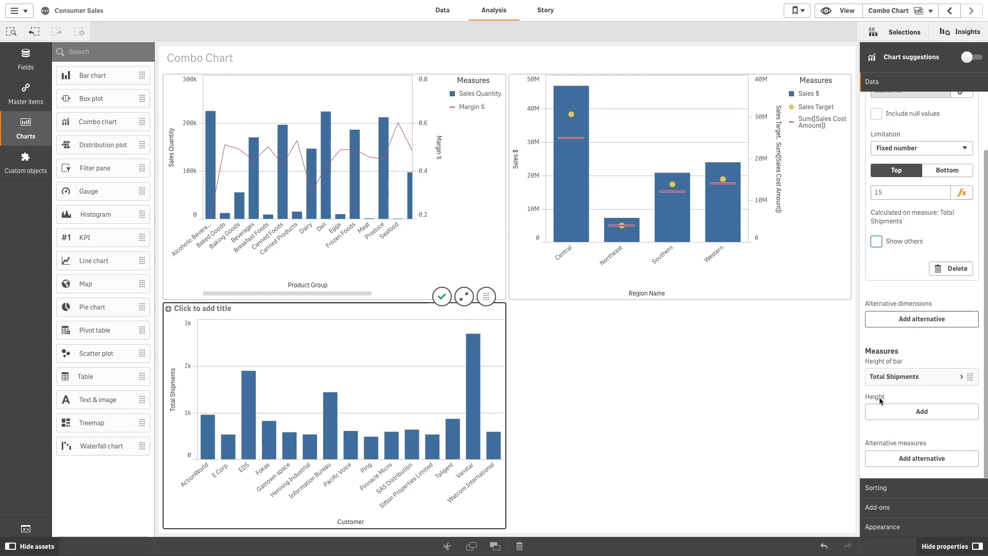
click(882, 411)
text(Ship)
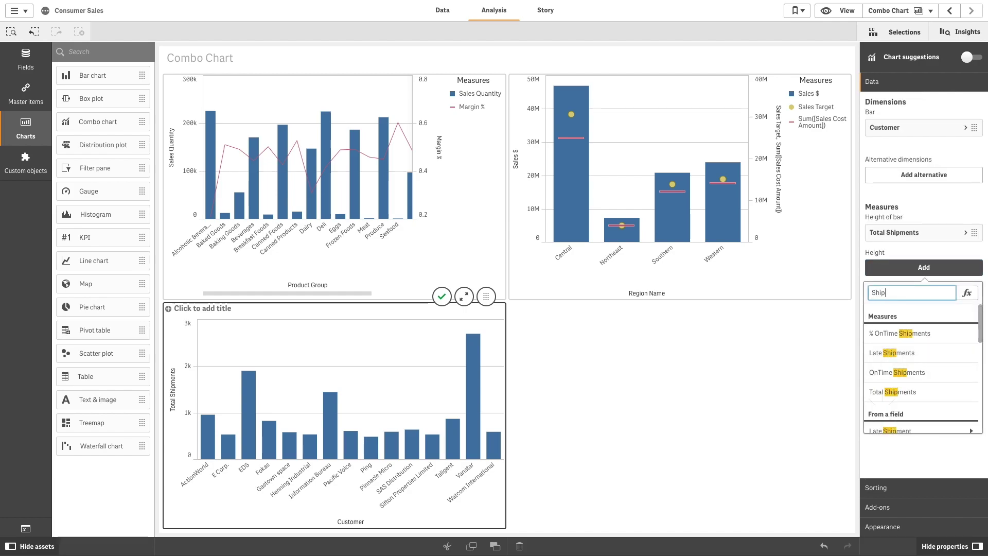
click(894, 371)
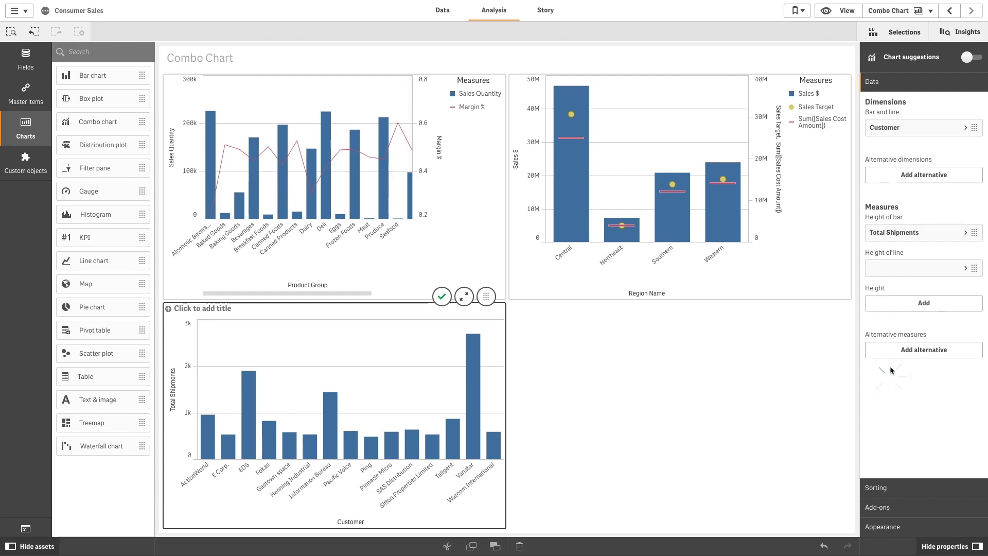
click(893, 309)
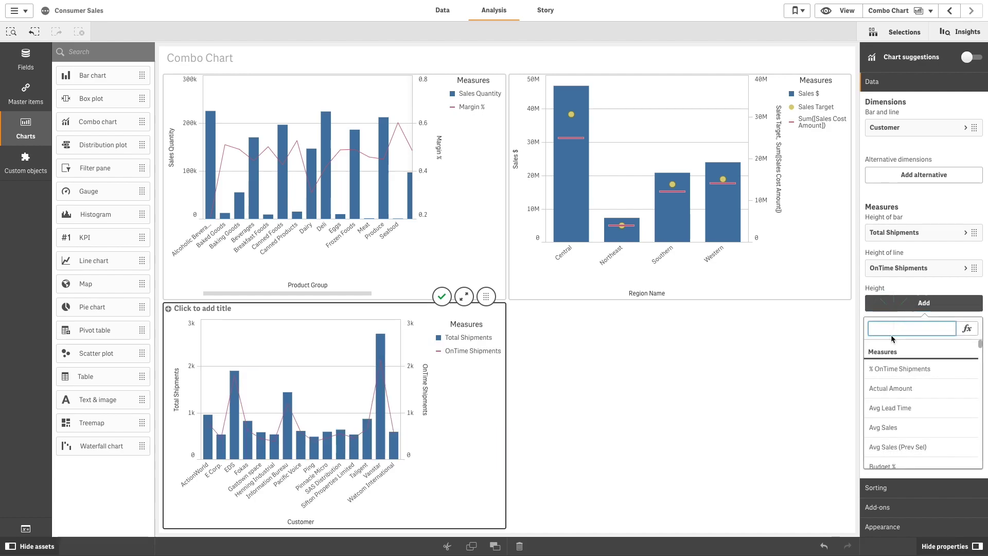
text(Late)
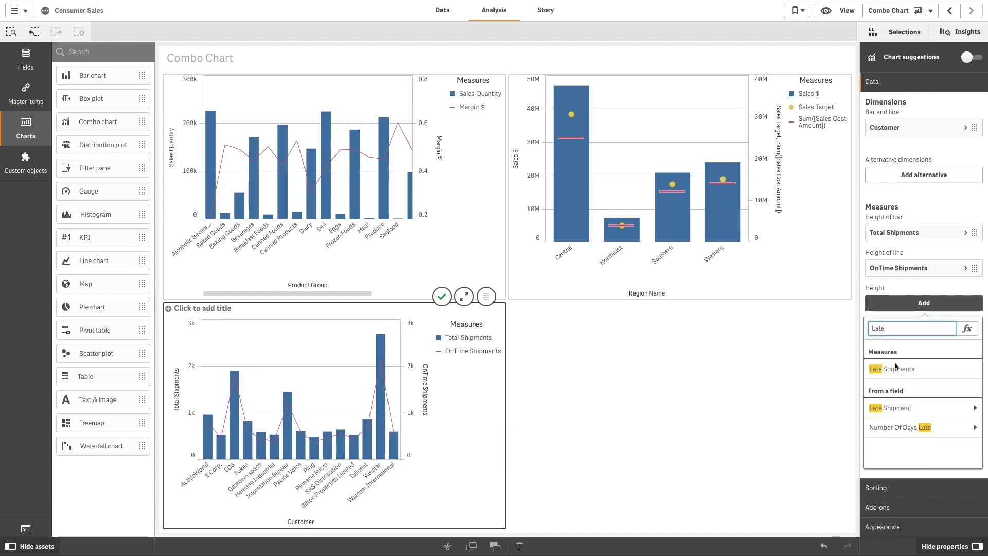
click(896, 368)
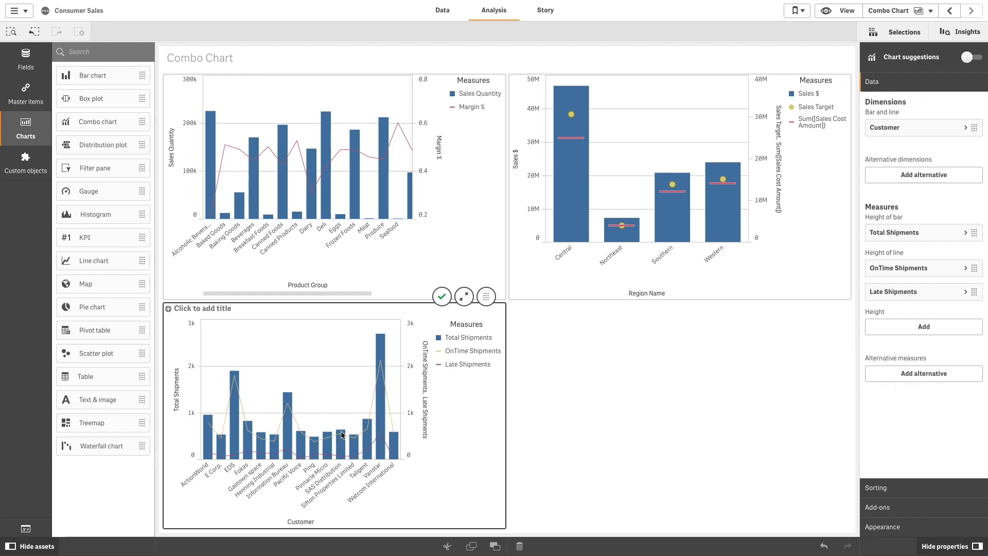
Switch the OnTime Shipments and Late Shipments measures to bar presentation
click(921, 267)
click(878, 367)
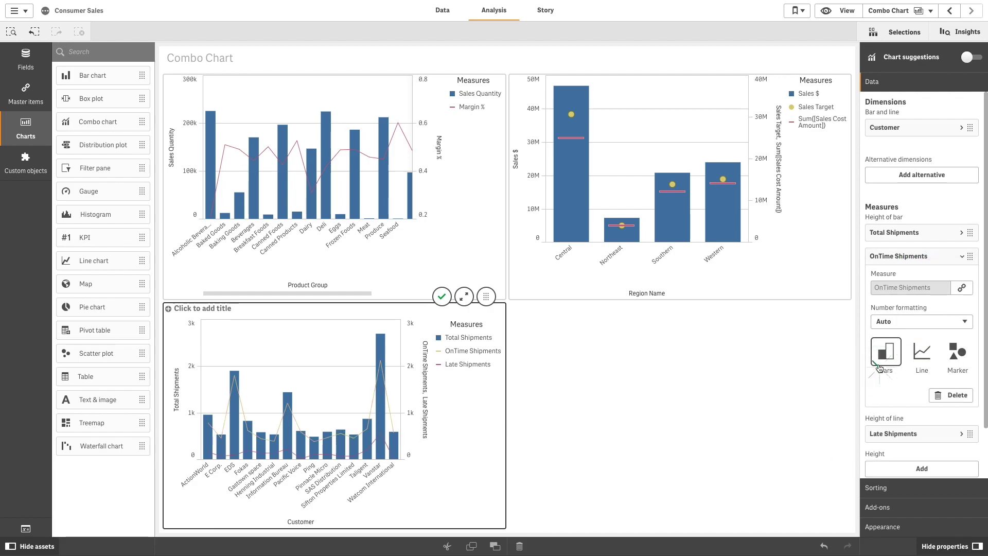
click(913, 262)
click(902, 293)
click(886, 394)
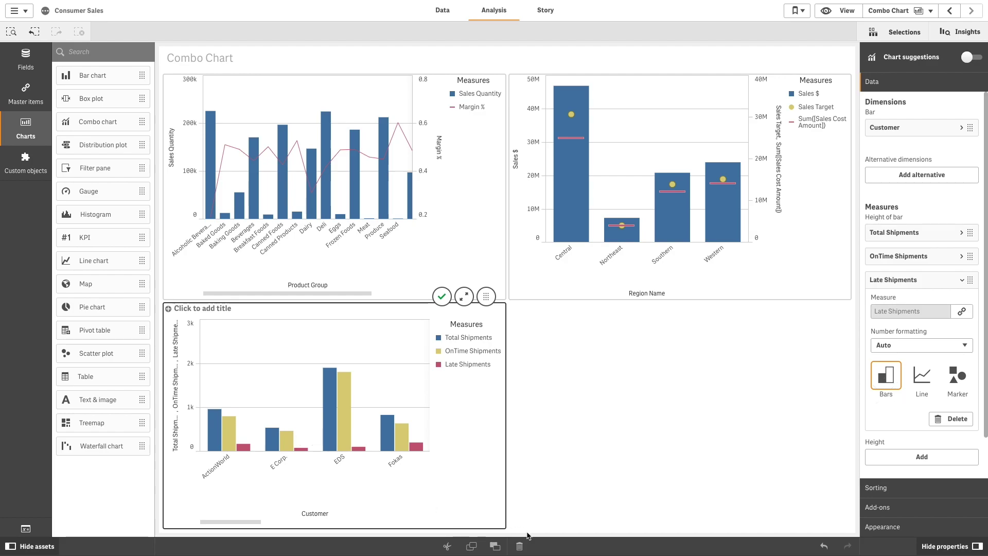
Widen the shipments chart to full sheet width, set its bars to Stacked, and enter view mode
drag(505, 528, 834, 527)
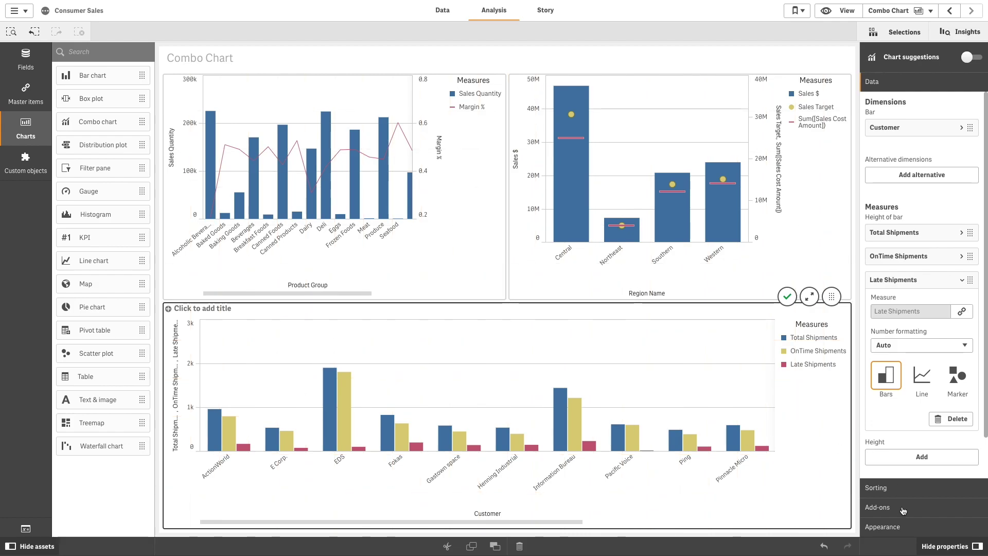
click(901, 528)
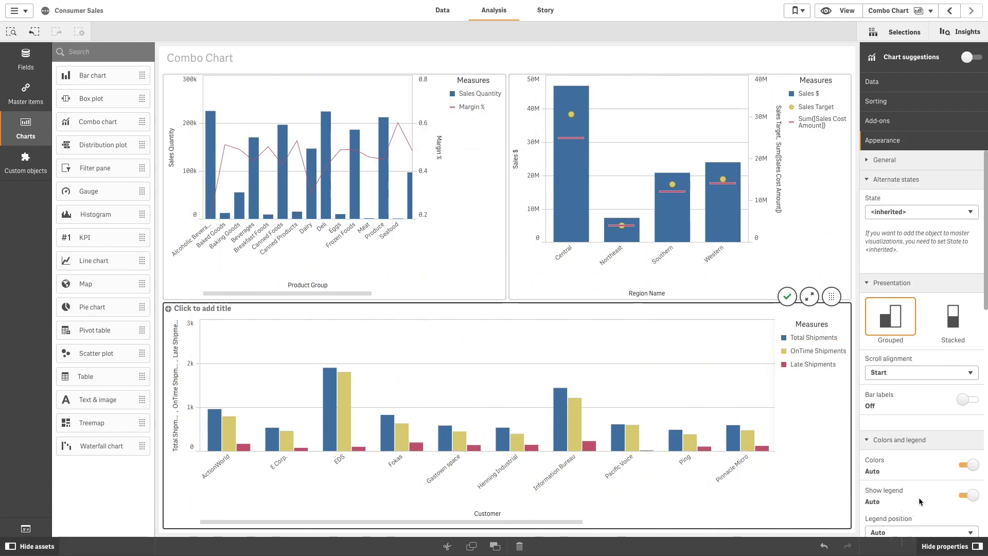
click(949, 324)
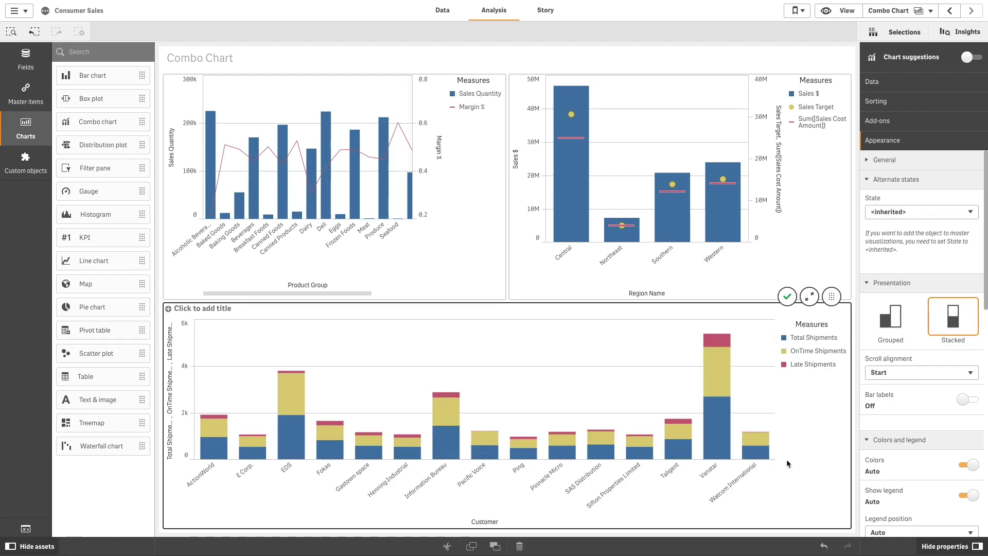
click(835, 14)
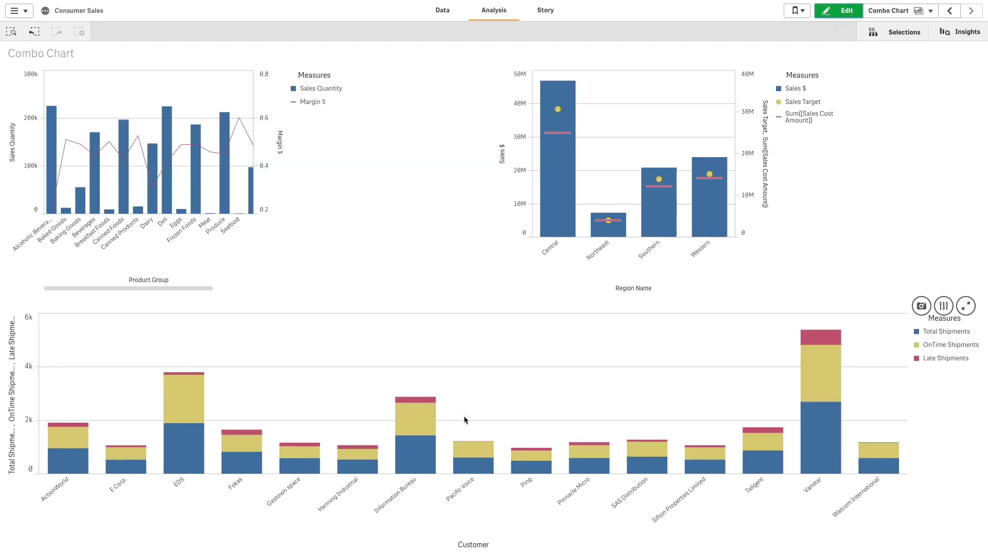